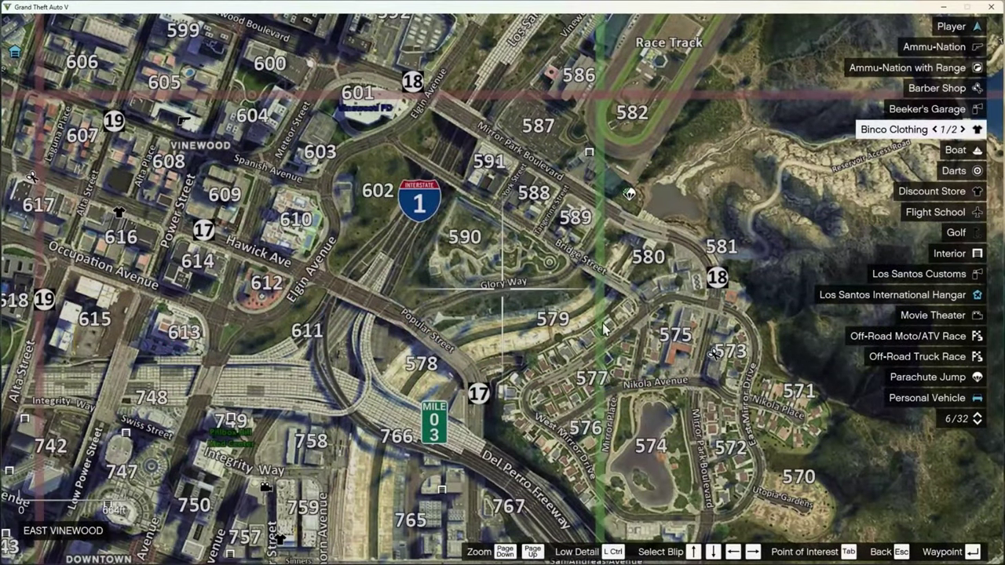
Zoom and pan the pause map from Little Seoul northeast to Rockford Hills
scroll(477, 416, "up", 3)
left_click_drag(477, 416, 503, 322)
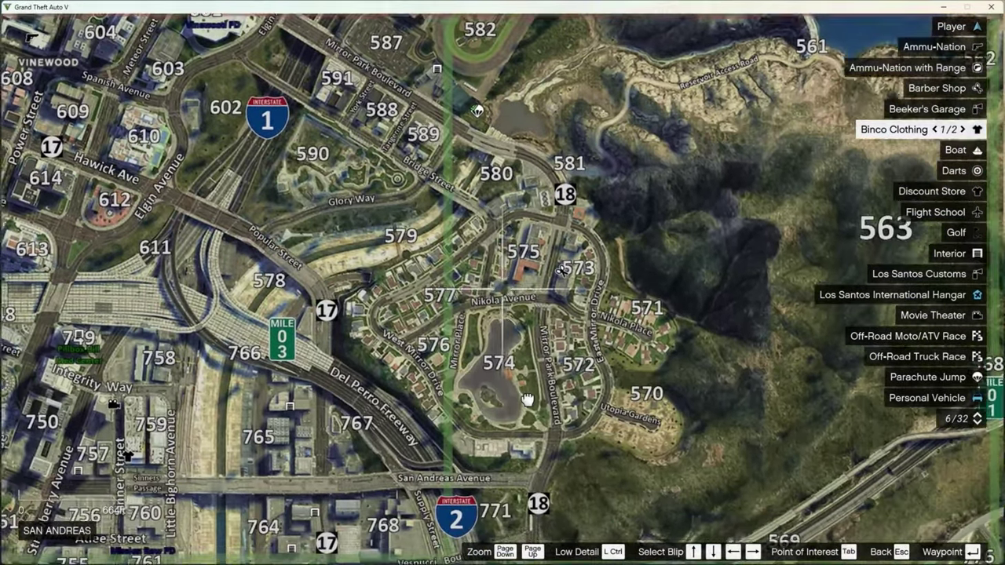
scroll(524, 339, "up", 3)
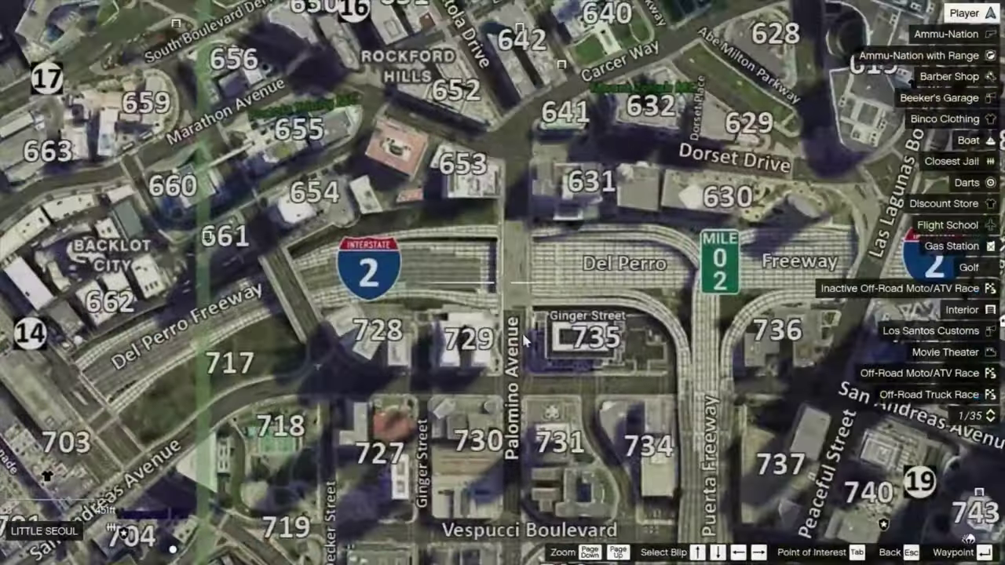
key("w+d")
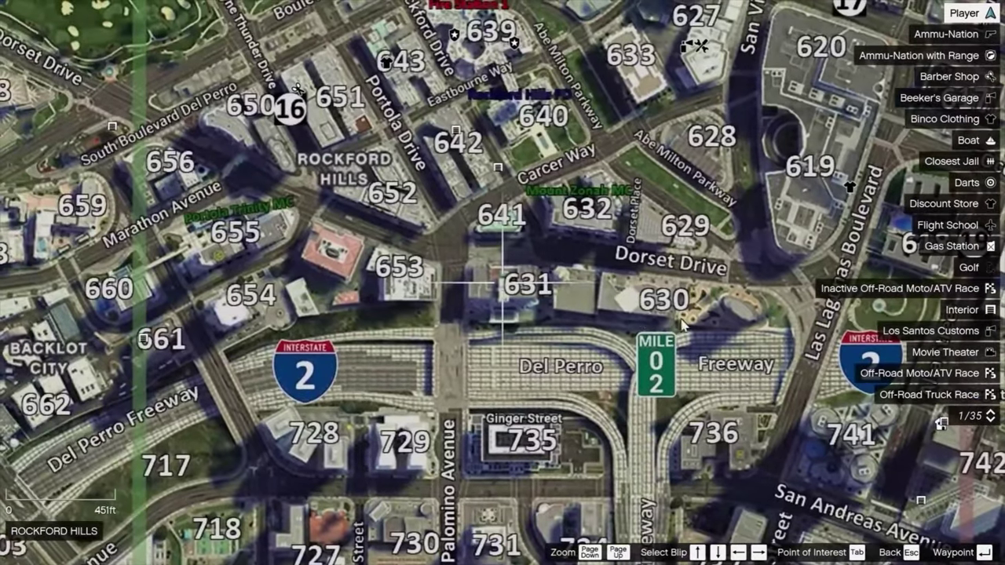
scroll(526, 349, "down", 3)
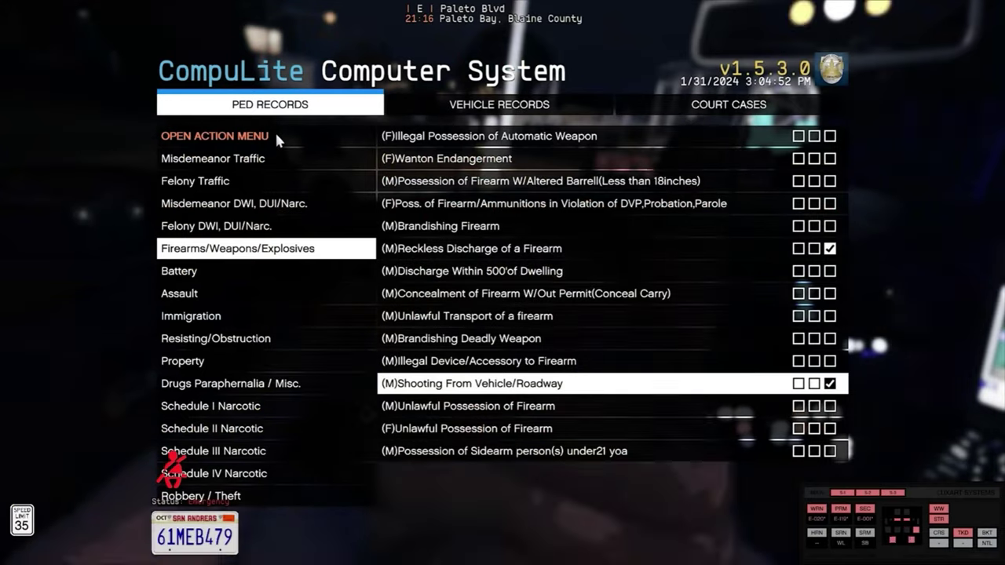
Open the action menu for the two marked charges
left_click(235, 136)
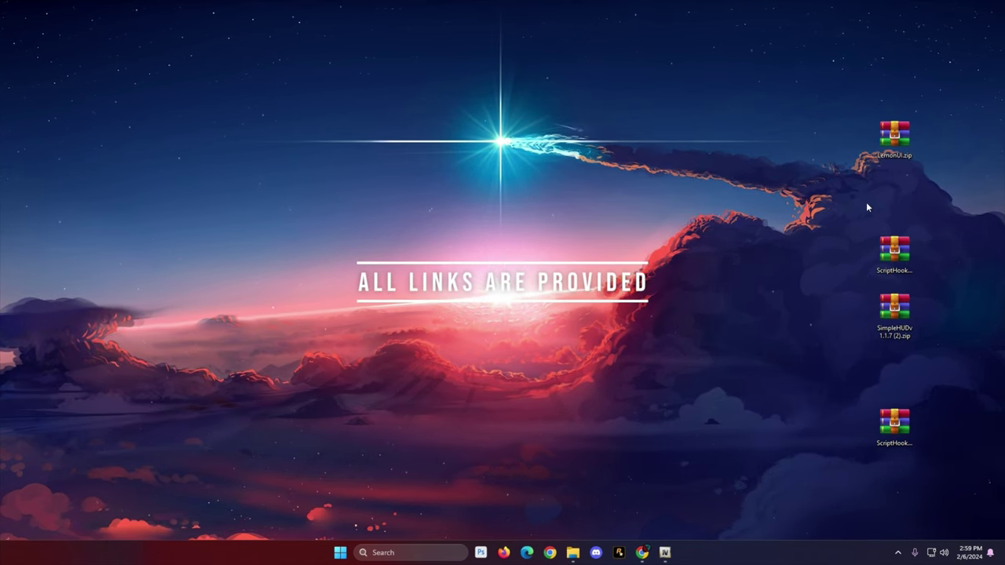
Read the SimpleHUD 1.1.7 page's Features text and Requirements list on LCPDFR.com
left_click_drag(865, 109, 920, 432)
left_click(800, 295)
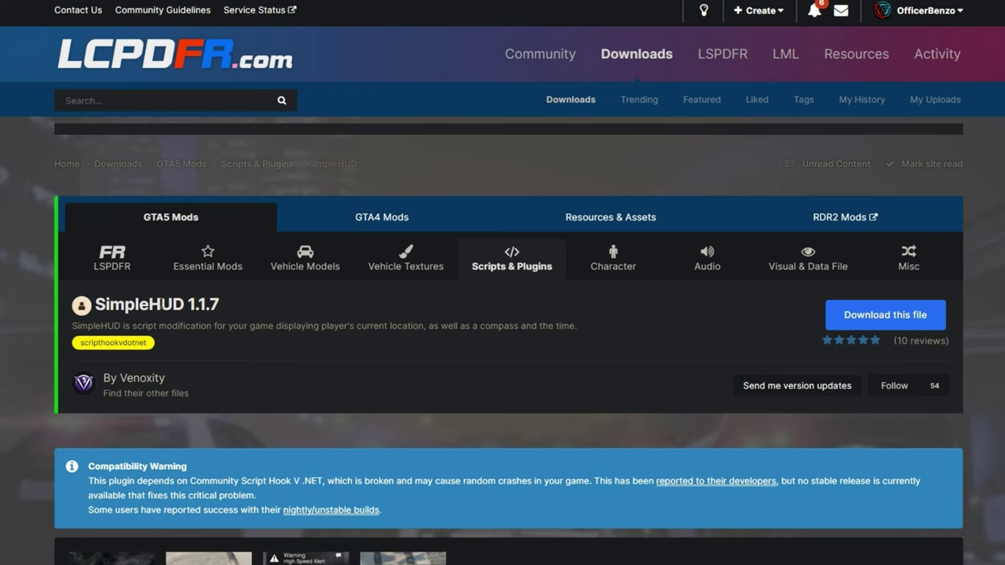
scroll(253, 383, "down", 10)
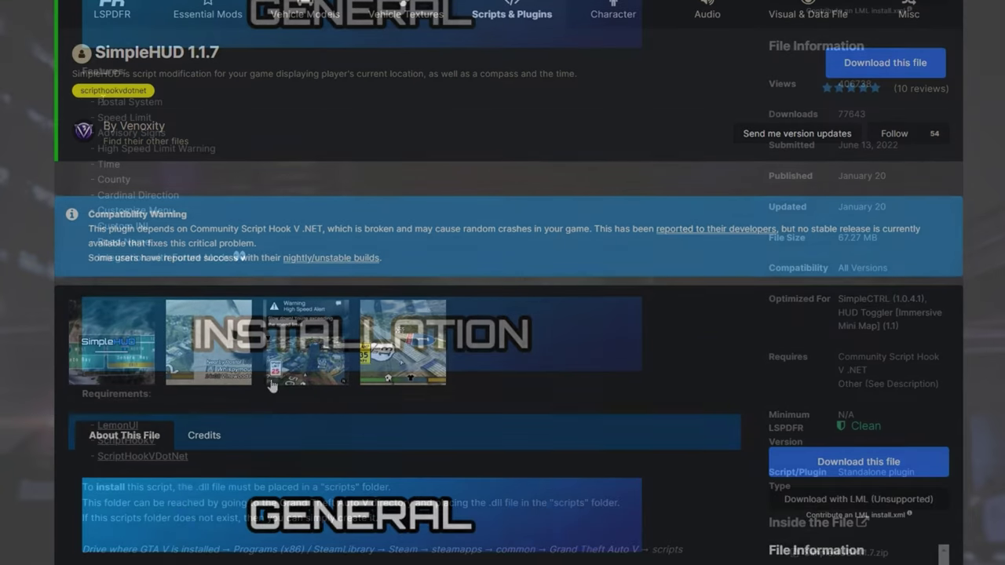
left_click_drag(96, 102, 233, 263)
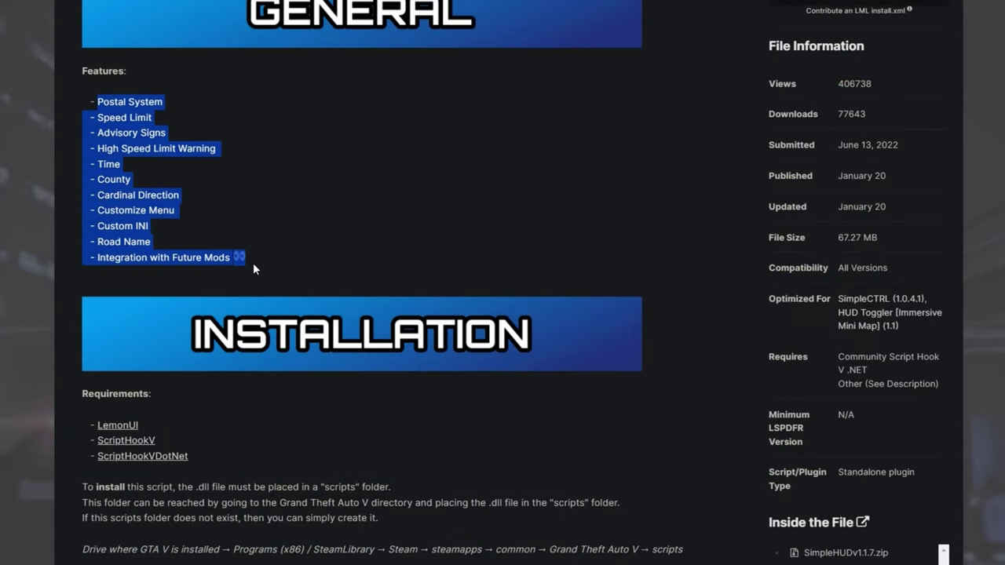
left_click(304, 248)
scroll(305, 251, "down", 5)
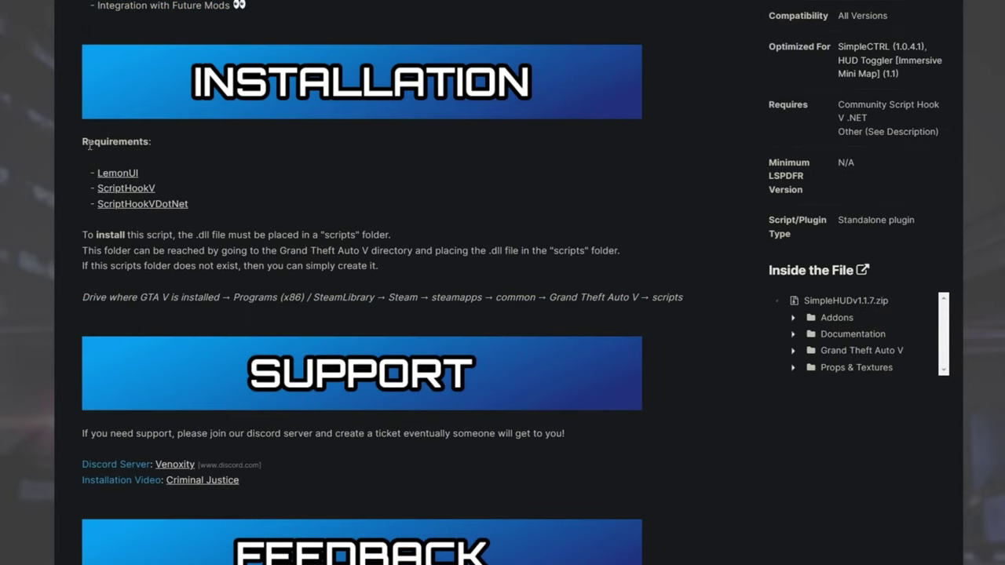
left_click_drag(84, 141, 202, 212)
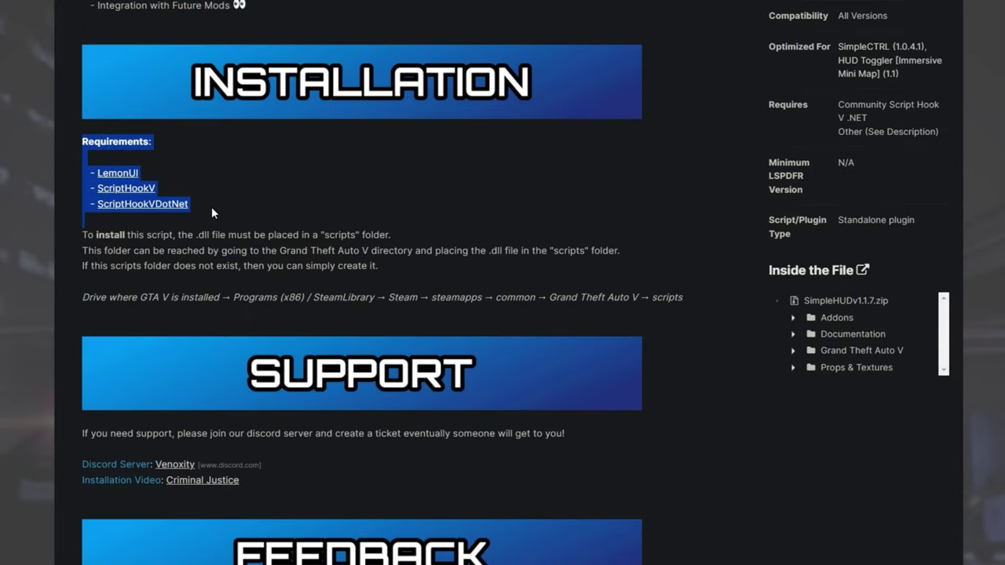
left_click(211, 207)
scroll(289, 278, "down", 3)
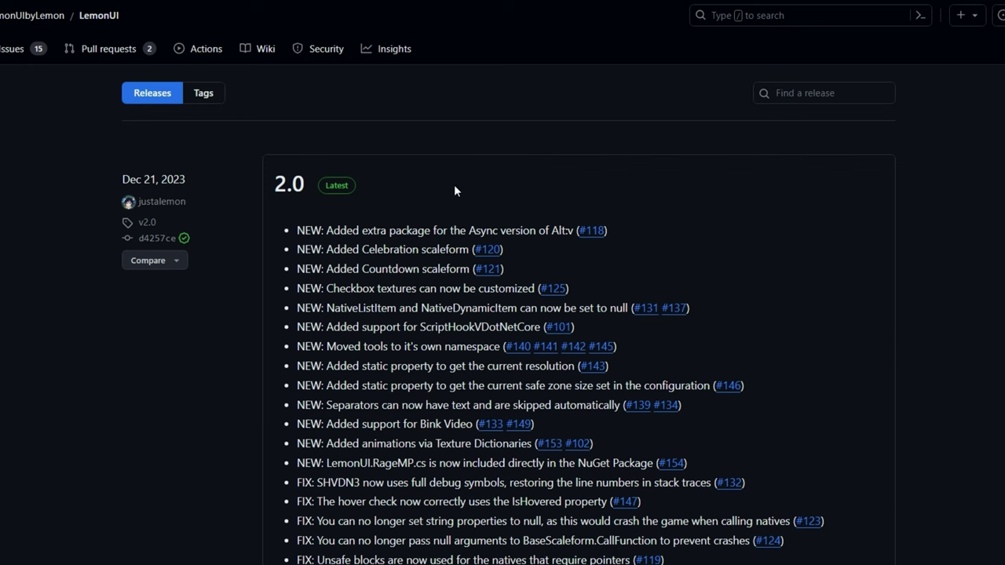
Scroll the LemonUI 2.0 release down to the Assets list showing LemonUI.zip
scroll(466, 165, "down", 5)
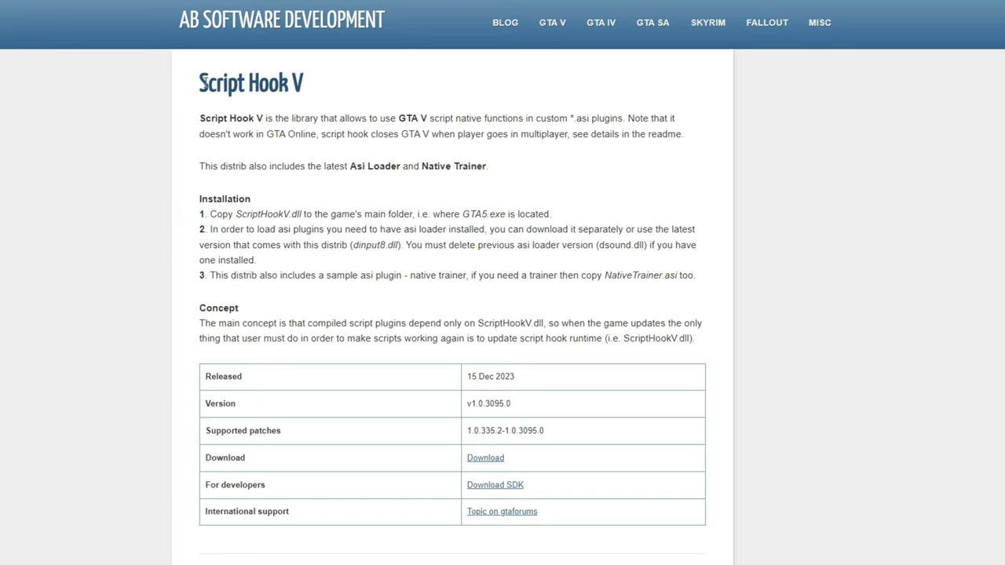
Highlight, then deselect, the Script Hook V heading on the download page
left_click_drag(203, 79, 333, 93)
left_click(315, 84)
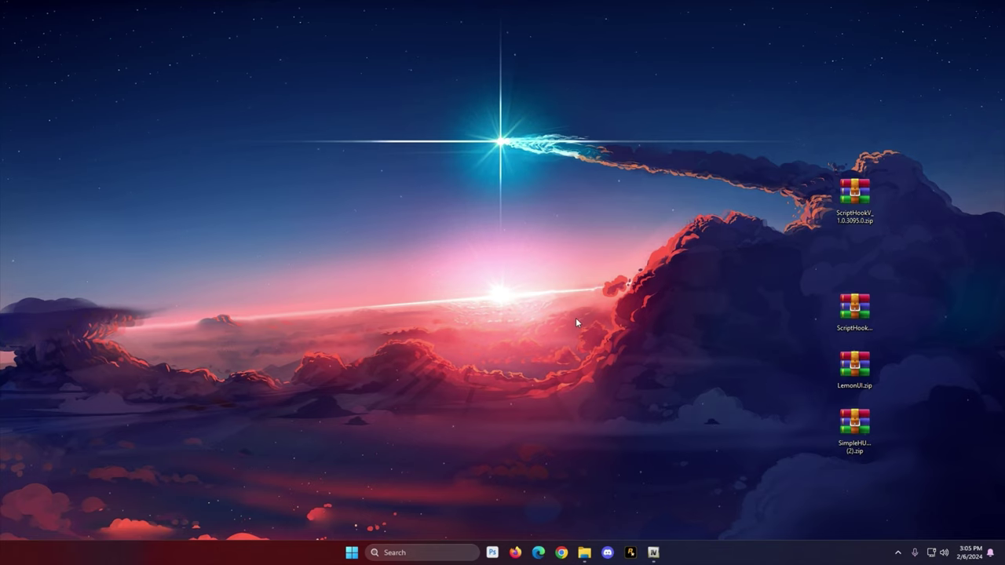
Open the Grand Theft Auto V folder in File Explorer and the ScriptHookV_1.0.3095.0.zip archive
left_click(584, 553)
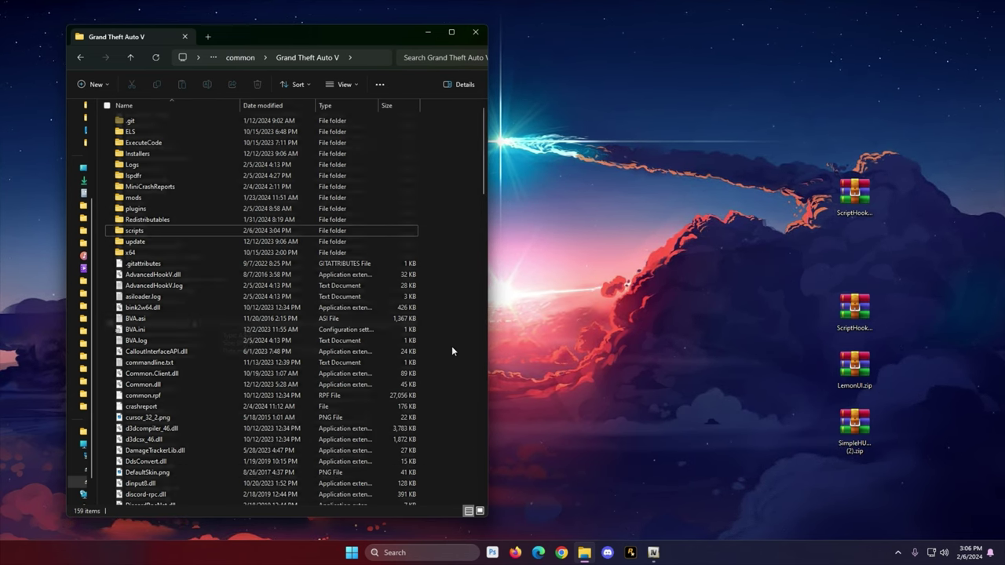
scroll(156, 312, "down", 10)
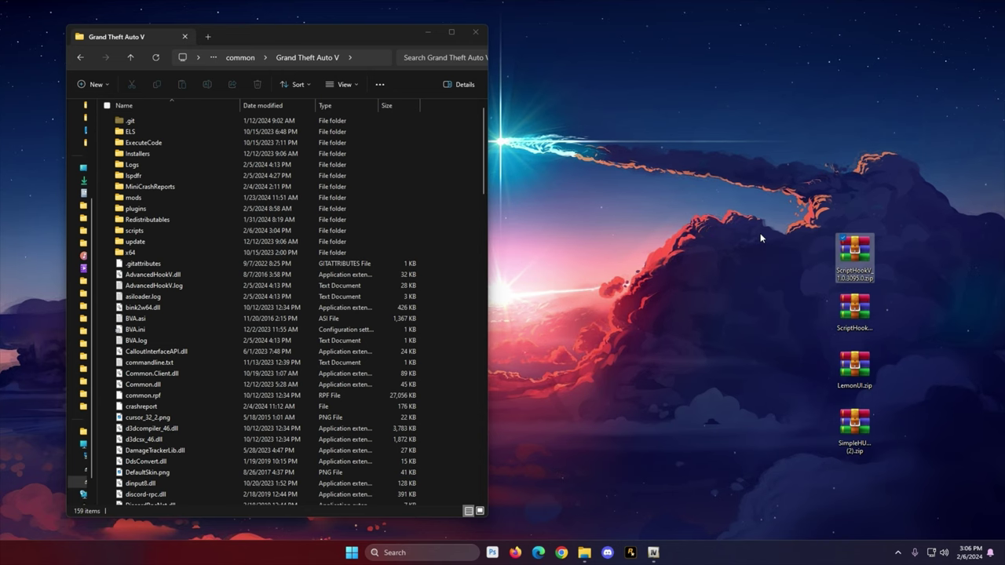
double_click(855, 252)
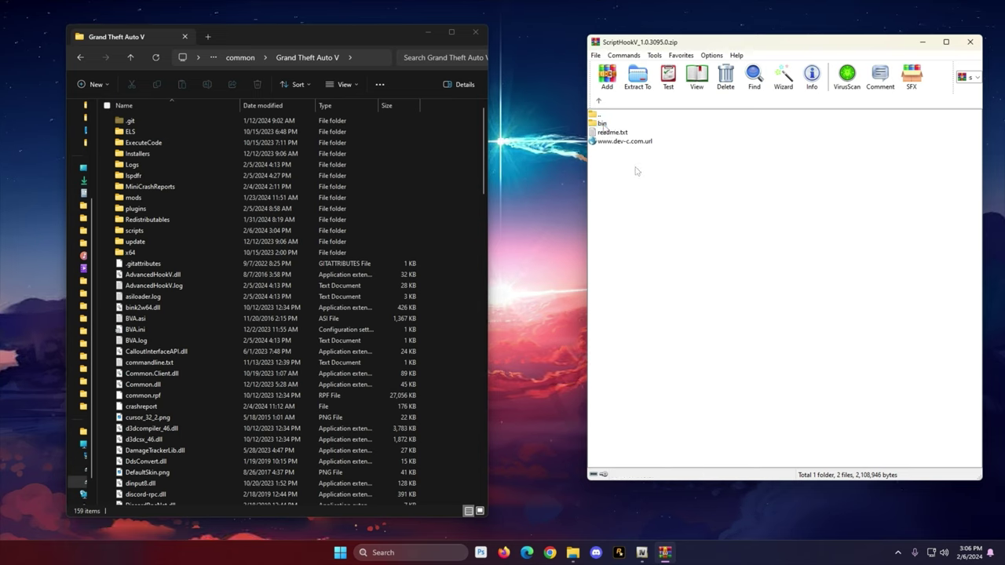
Copy dinput8.dll and ScriptHookV.dll from the archive's bin folder into the Grand Theft Auto V folder
double_click(603, 124)
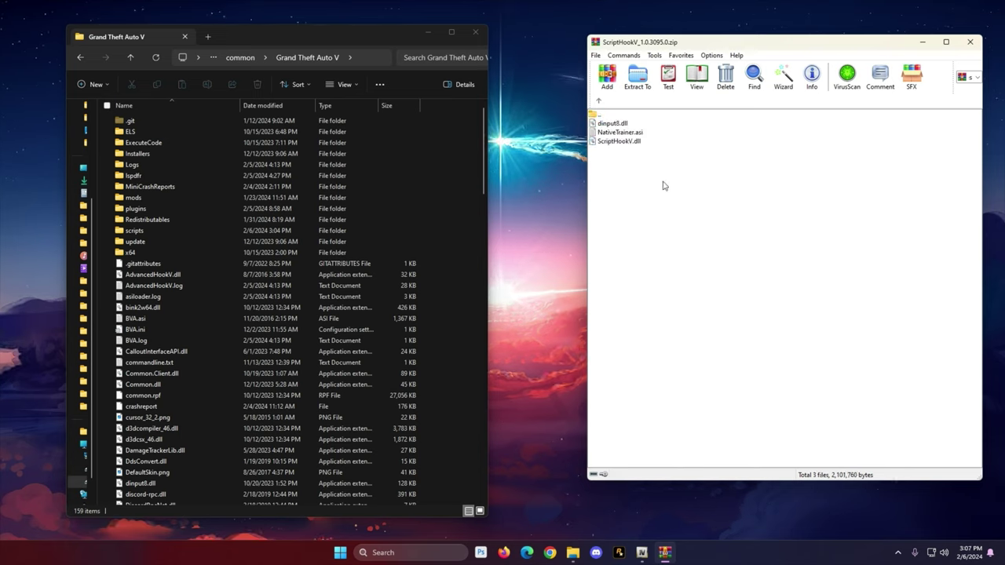
left_click(612, 124)
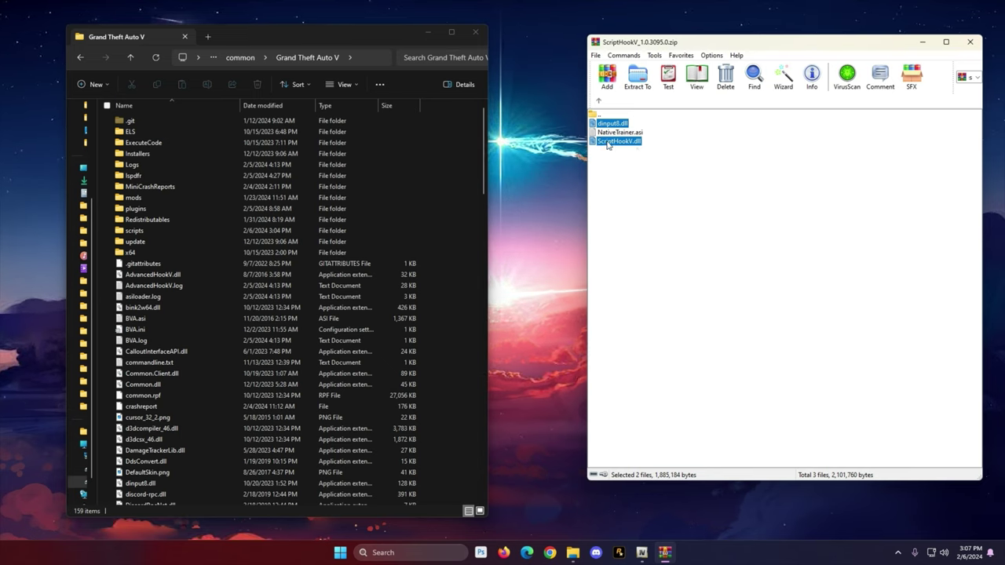
left_click_drag(505, 267, 448, 342)
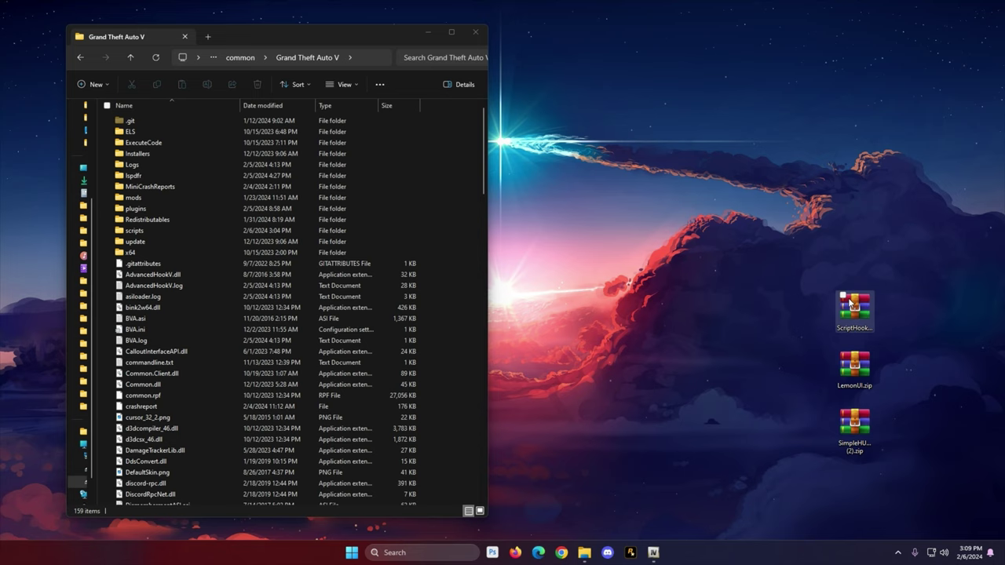
Drag all seven ScriptHookVDotNet files (7.11 MB) from its archive into the Grand Theft Auto V folder
double_click(852, 304)
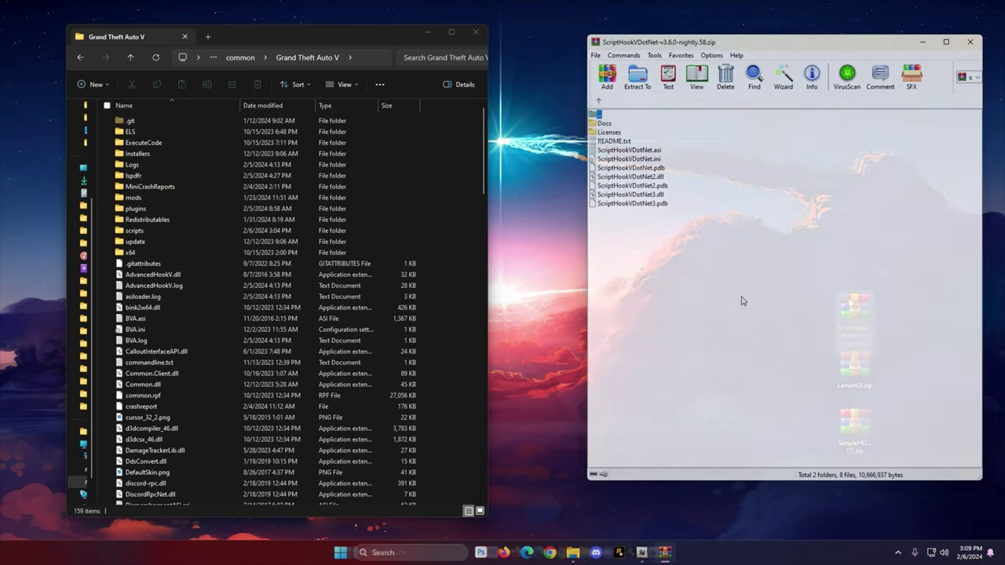
left_click_drag(741, 296, 592, 190)
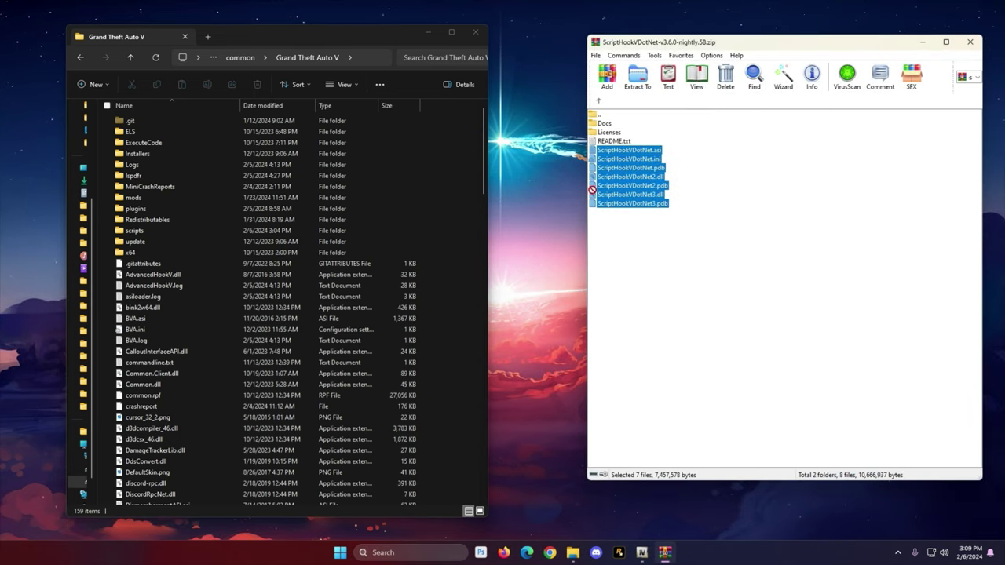
left_click_drag(459, 332, 471, 343)
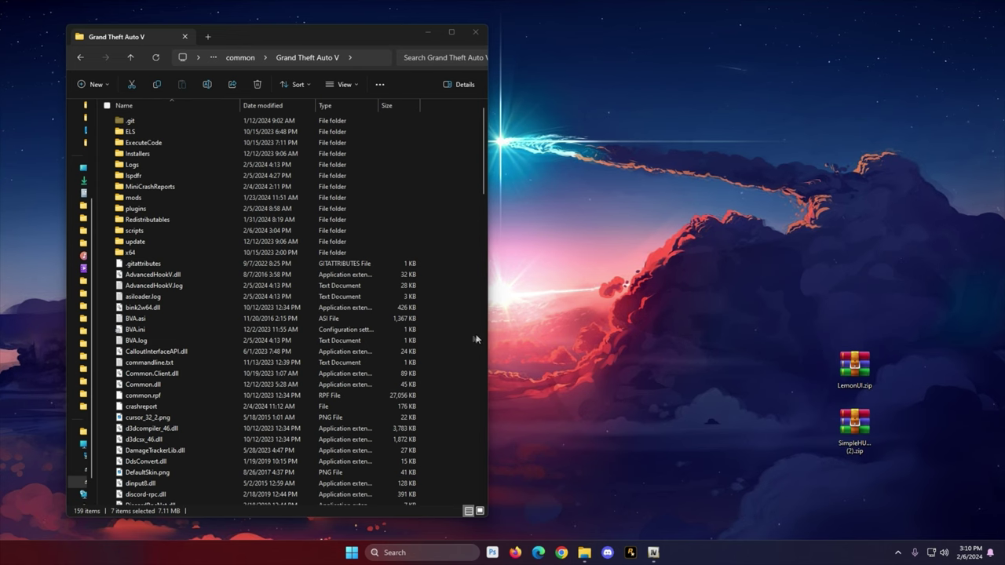
Open the 29-item scripts folder, with LemonUI.zip open in WinRAR beside it
right_click(446, 314)
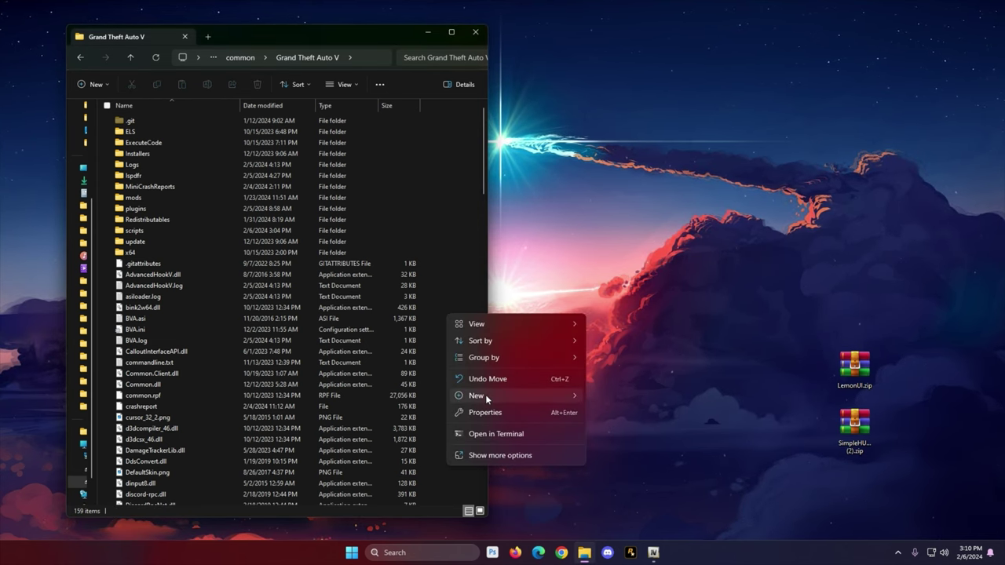
mouse_move(476, 395)
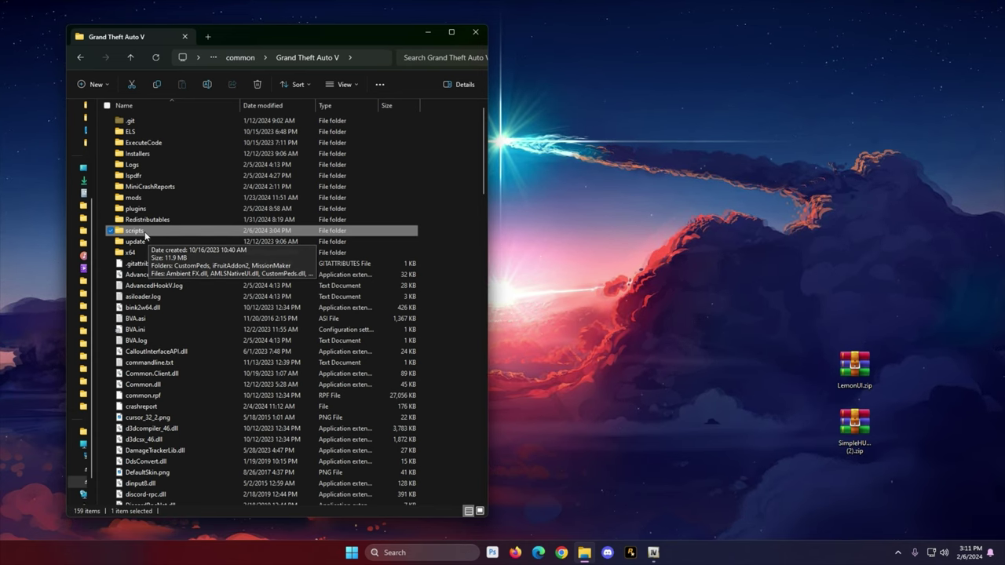
double_click(143, 232)
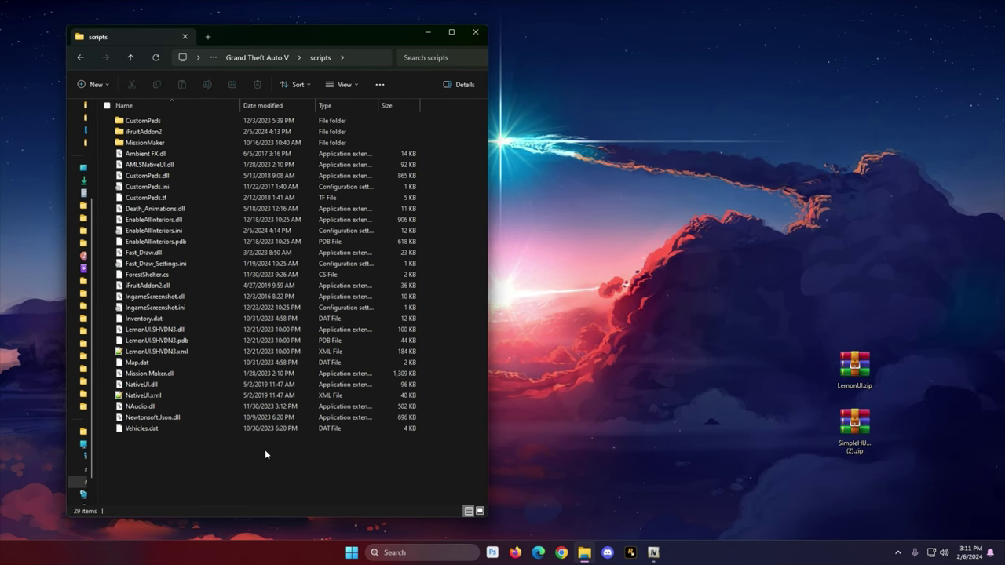
double_click(852, 369)
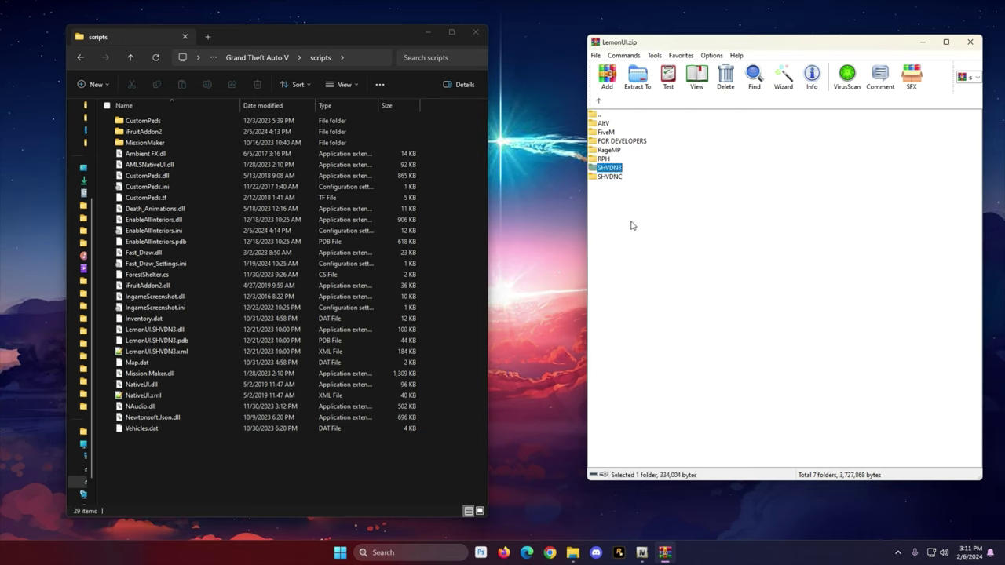
Copy LemonUI.SHVDN3.dll, .pdb and .xml from SHVDN3 into scripts, replacing the old copies
double_click(611, 168)
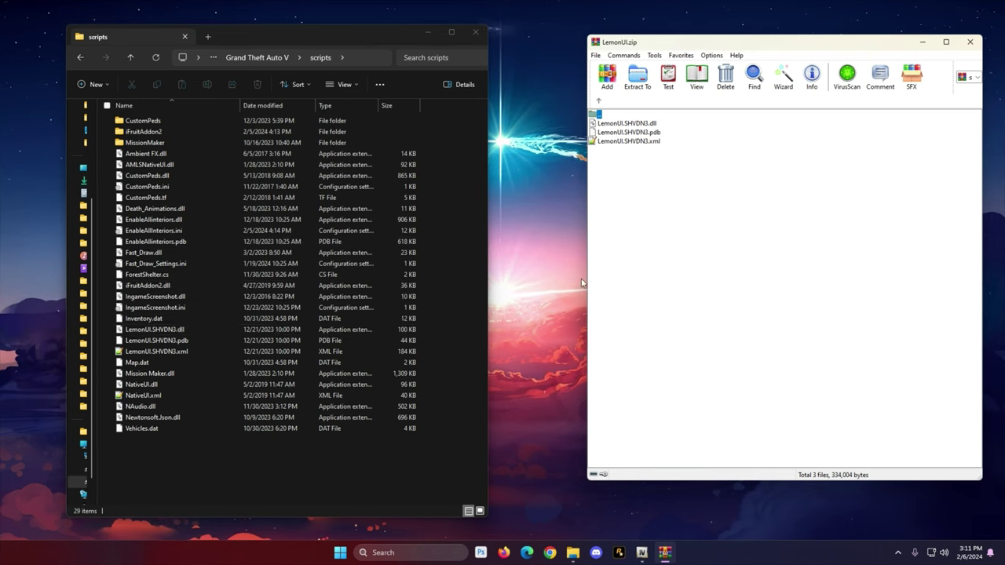
left_click_drag(652, 118, 626, 132)
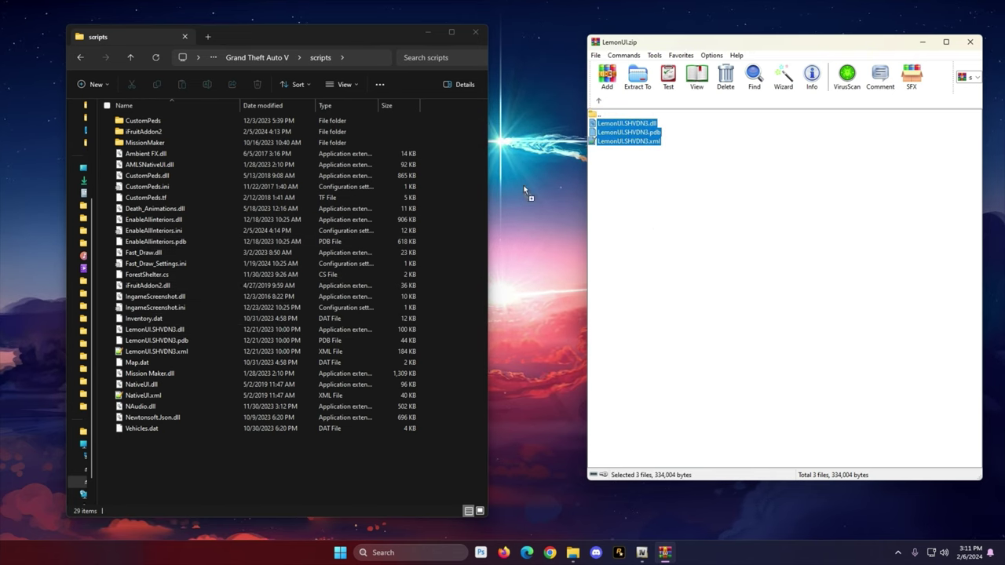
left_click_drag(445, 253, 446, 252)
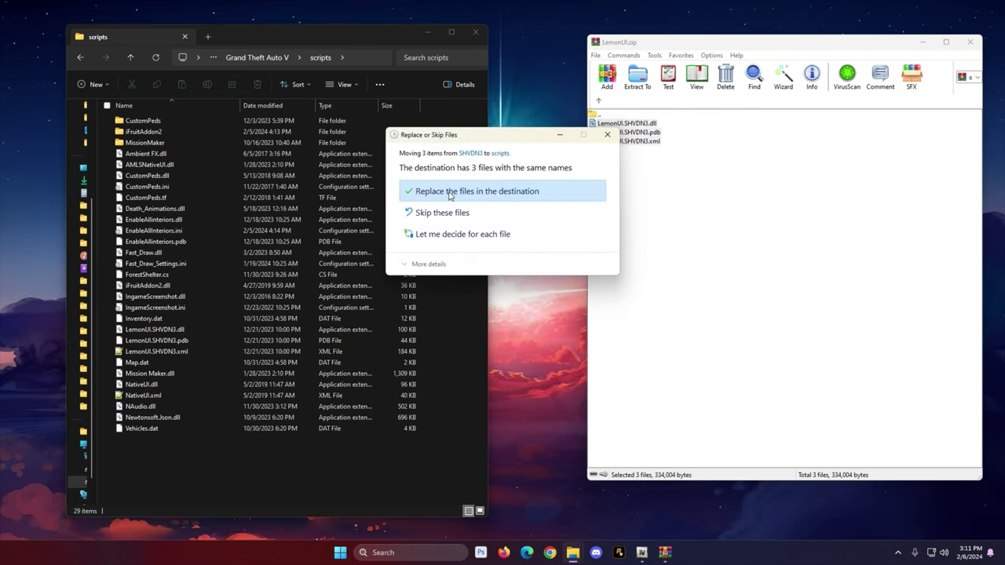
left_click(450, 196)
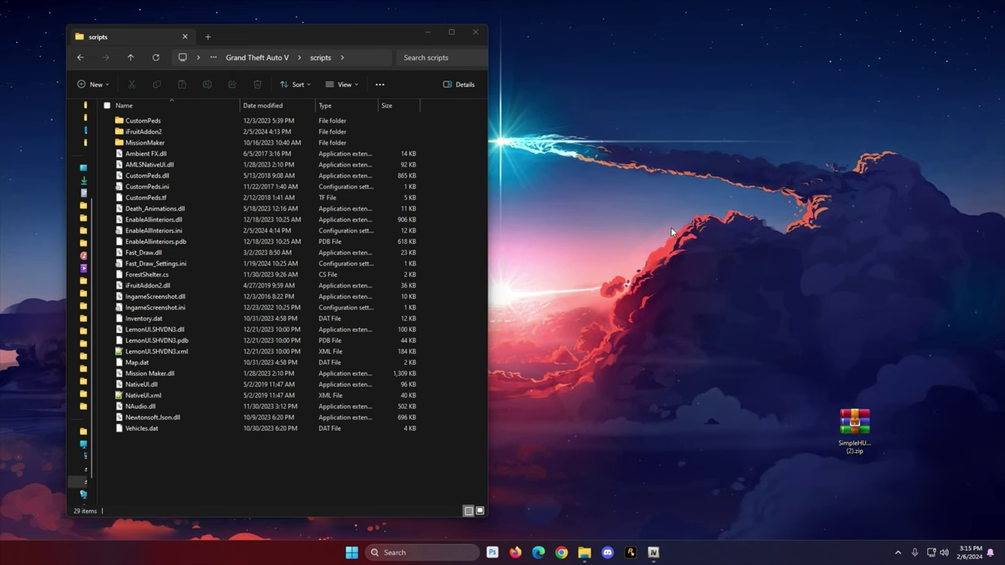
Make a new folder on the Windows desktop named 'INSTALL SIMPLEHUD'
right_click(634, 200)
mouse_move(672, 281)
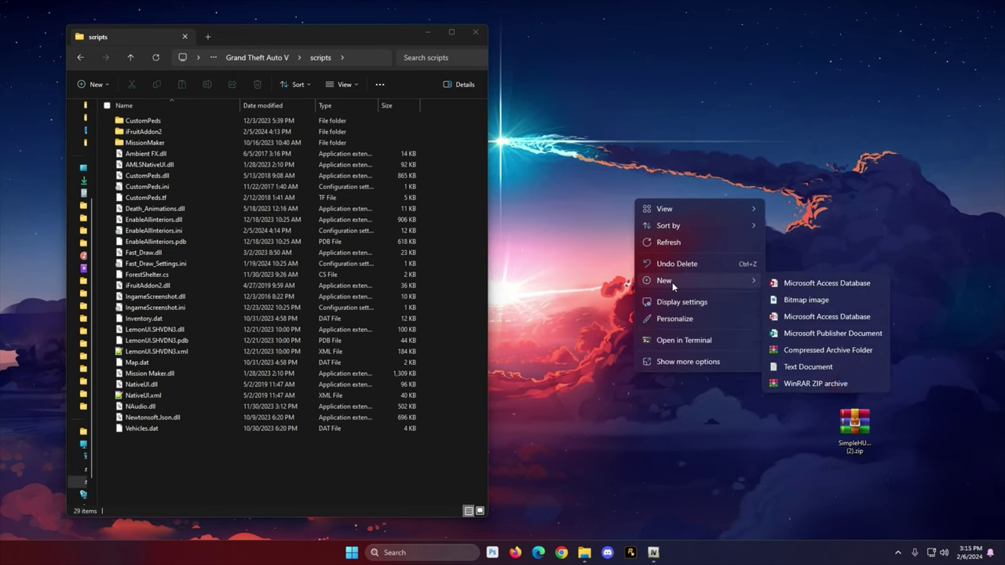
left_click(794, 282)
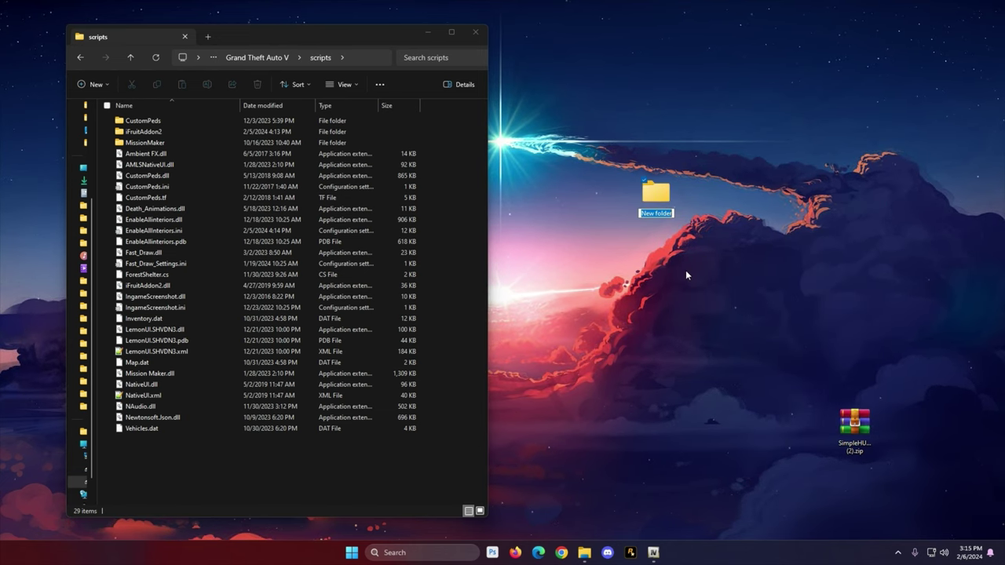
type("INSTALL")
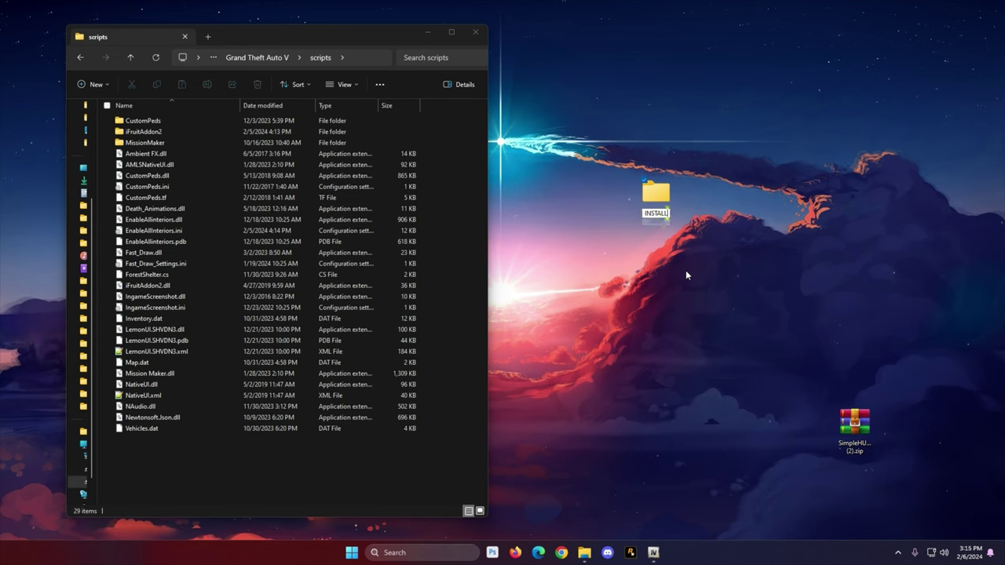
type(" SIMPLEHUD")
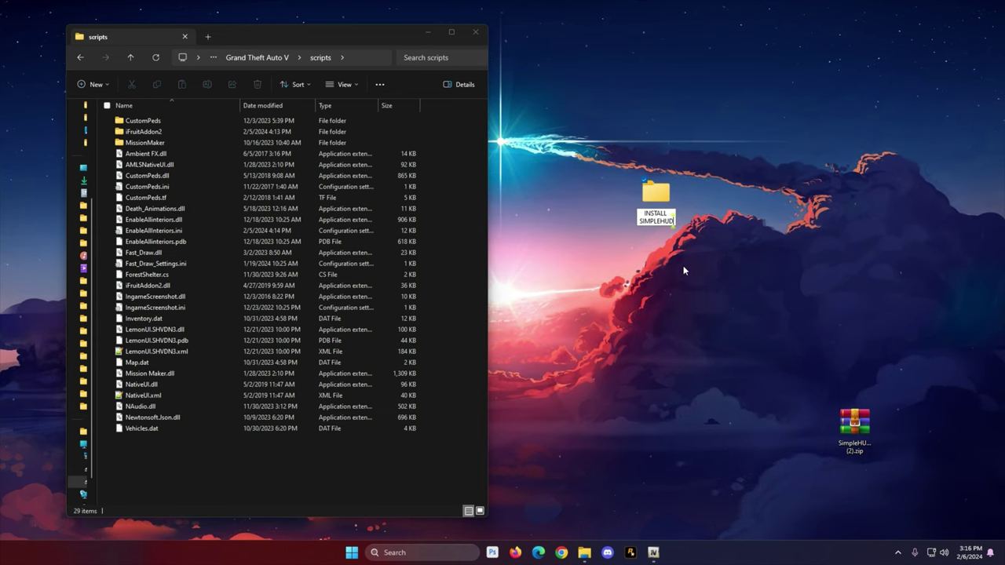
key("Return")
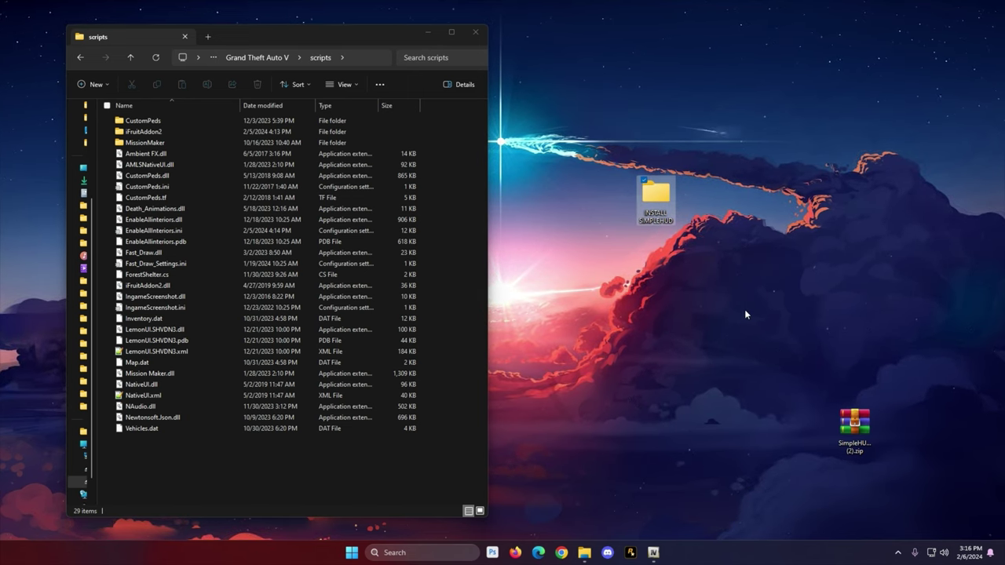
Drag all four folders from the SimpleHUD zip in WinRAR into the INSTALL SIMPLEHUD folder
double_click(854, 424)
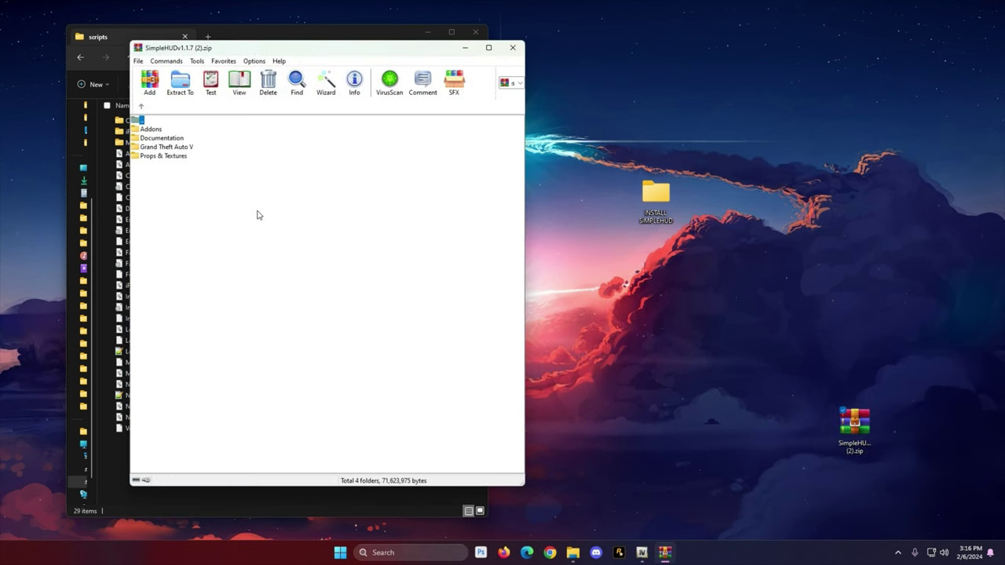
left_click_drag(221, 205, 157, 122)
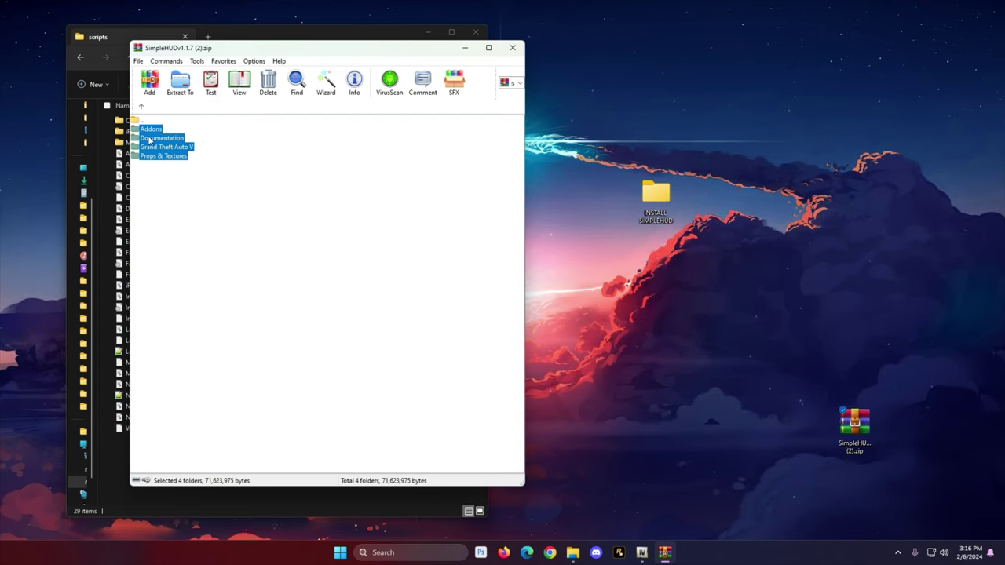
left_click_drag(149, 139, 654, 194)
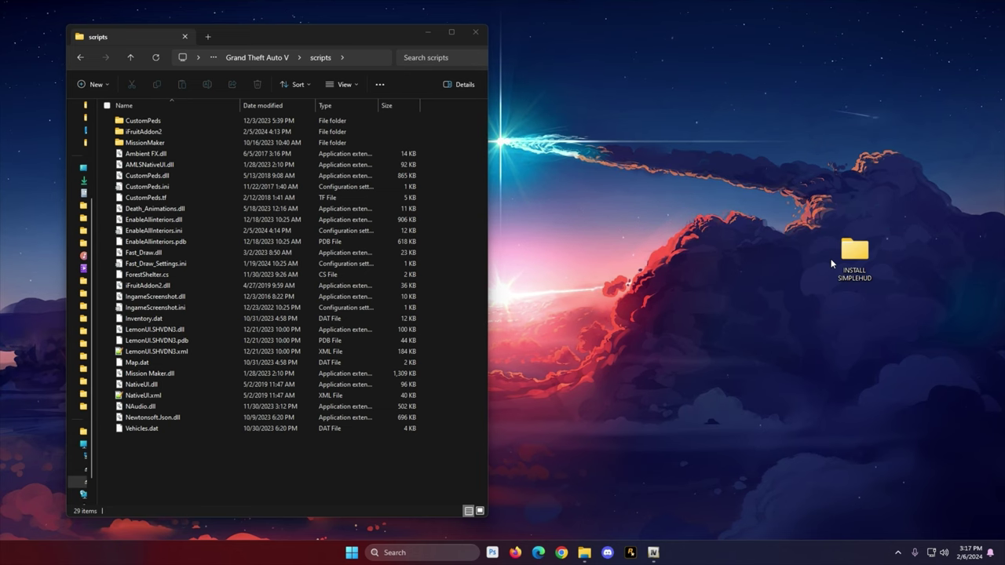
Open README.txt from INSTALL SIMPLEHUD's Documentation folder in Notepad
double_click(853, 257)
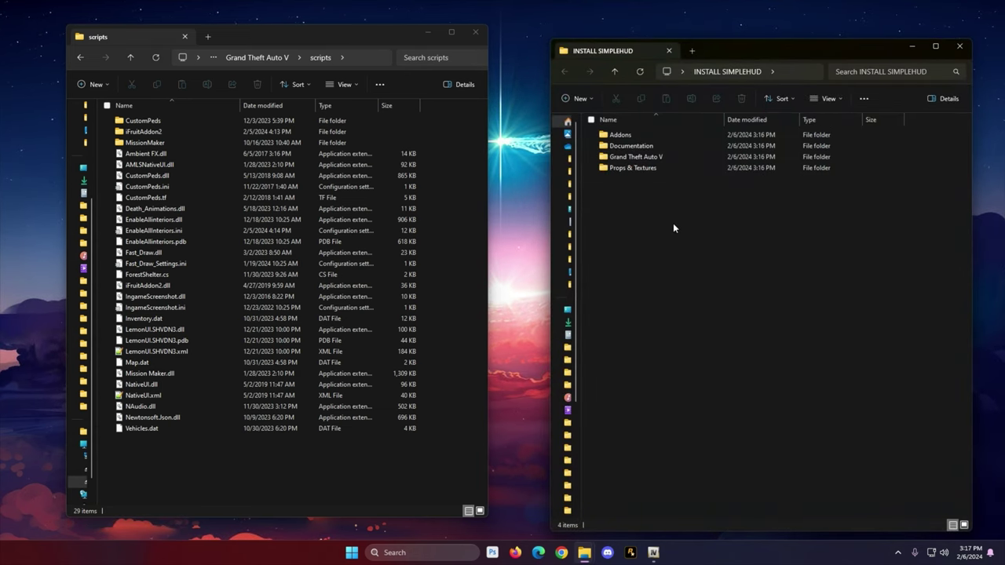
double_click(631, 146)
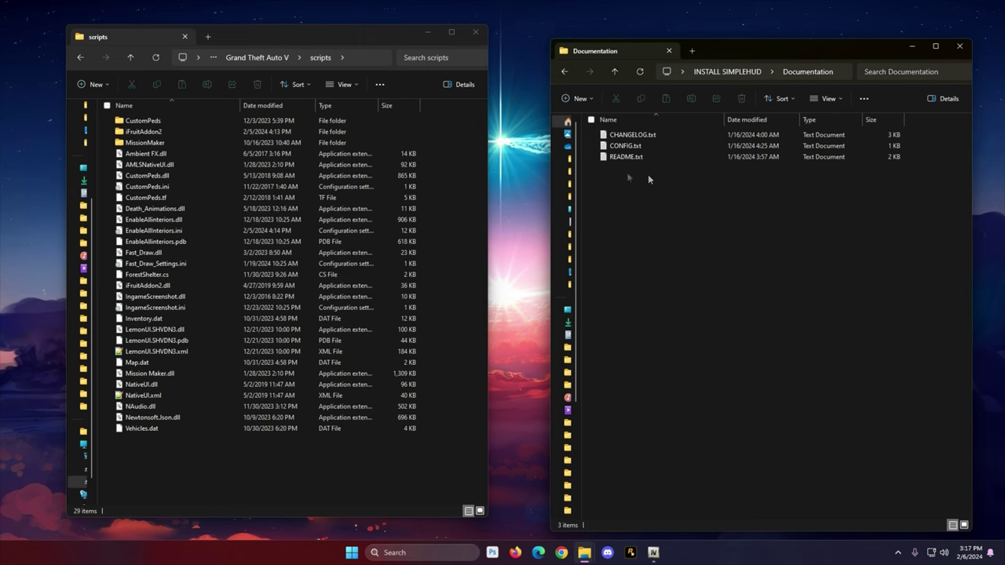
double_click(627, 158)
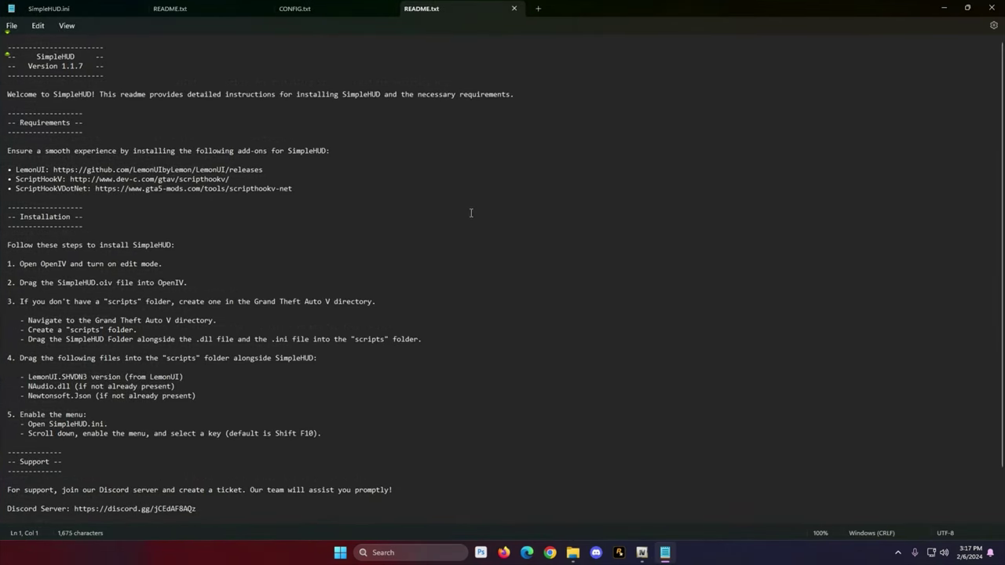
Highlight the README's file-copy step, menu-enabling step and three required add-ons
scroll(385, 216, "down", 2)
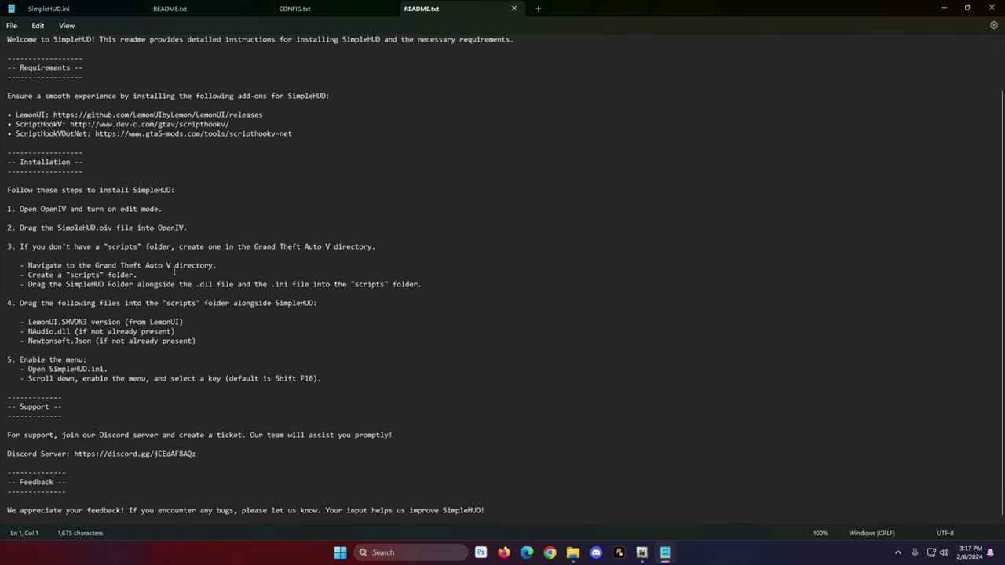
left_click_drag(29, 303, 165, 342)
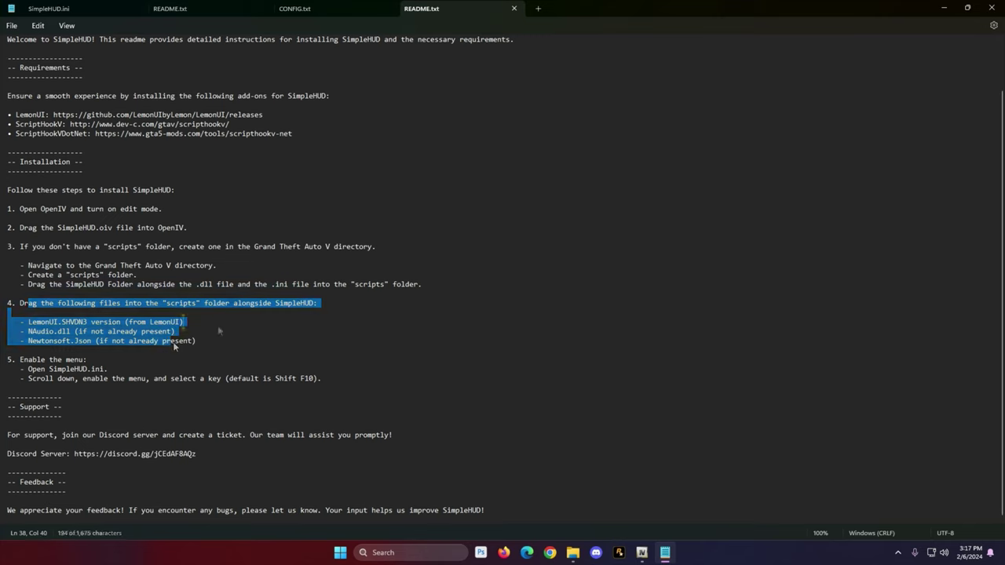
left_click(157, 339)
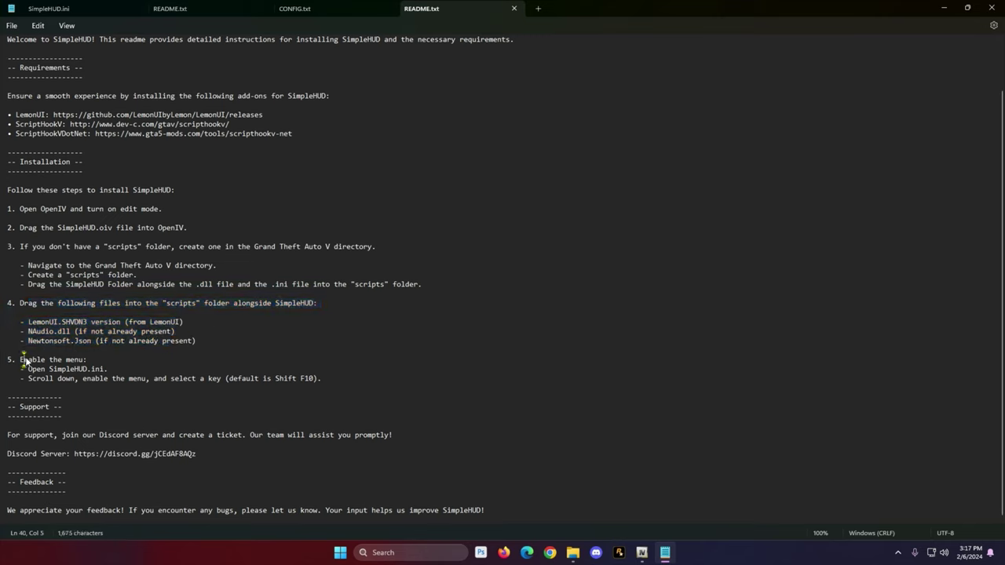
left_click_drag(24, 359, 254, 380)
left_click(108, 369)
left_click_drag(256, 146, 27, 110)
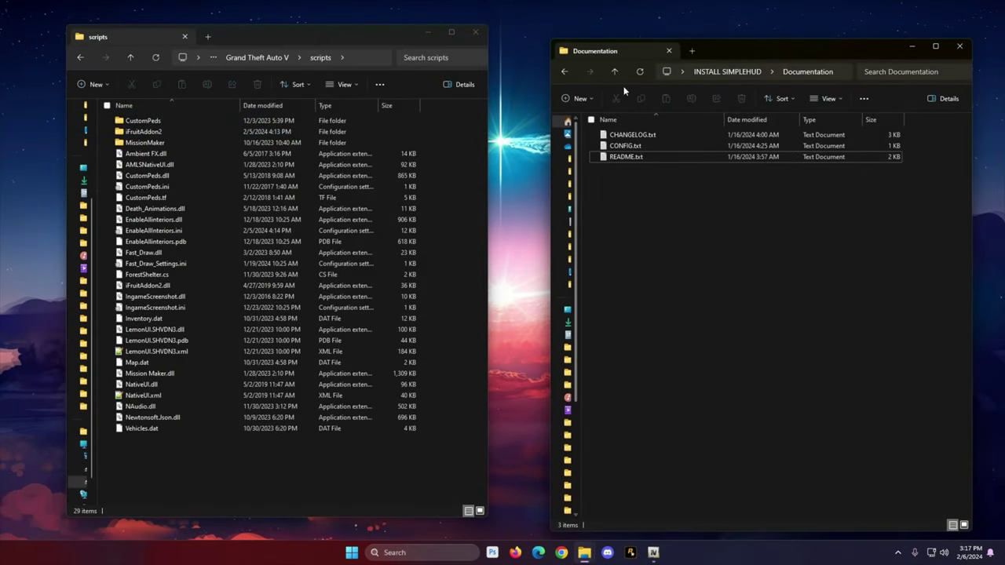
Go to the extracted Grand Theft Auto V > scripts folder and select all five items
left_click(615, 72)
left_click(678, 216)
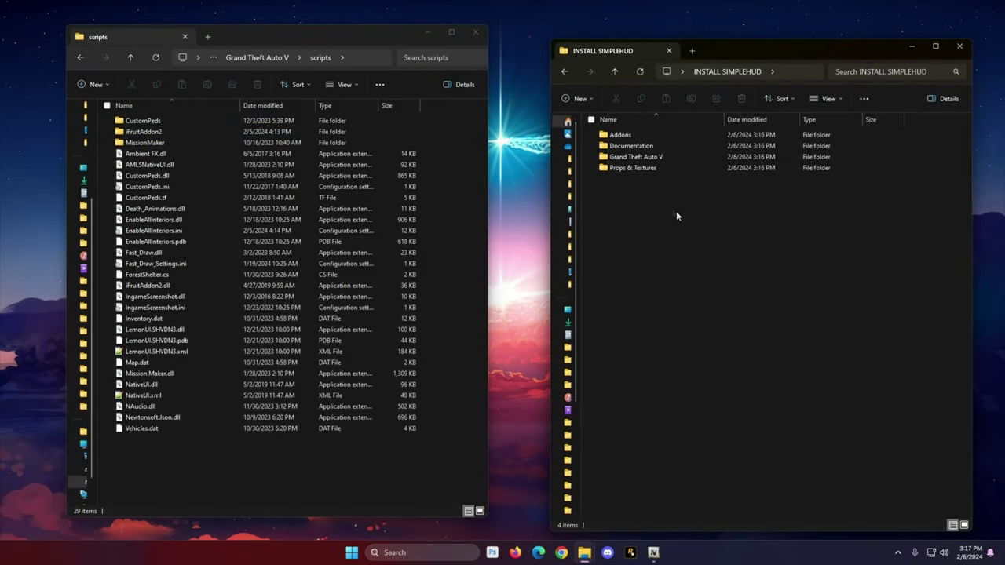
double_click(624, 161)
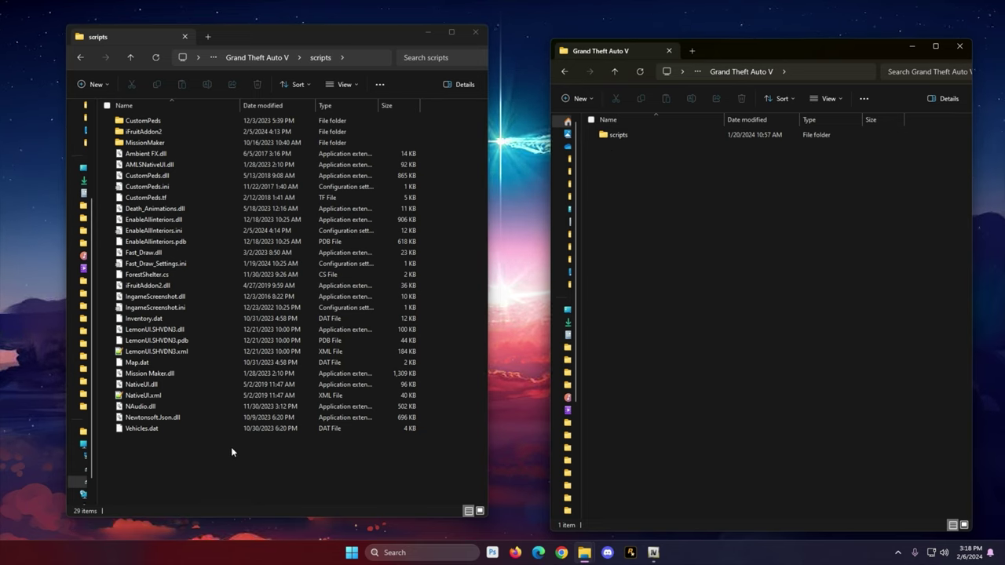
double_click(617, 135)
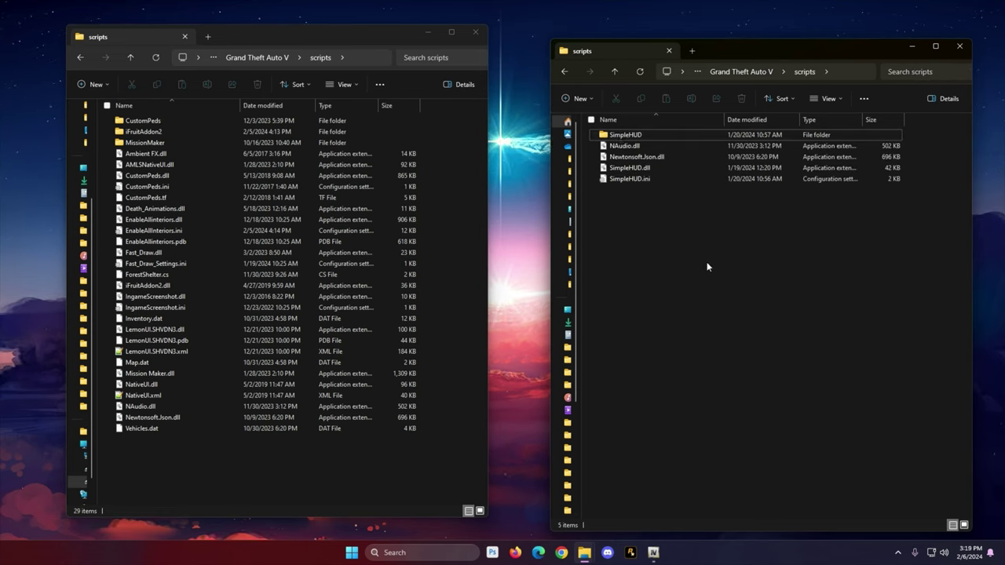
left_click_drag(711, 267, 636, 136)
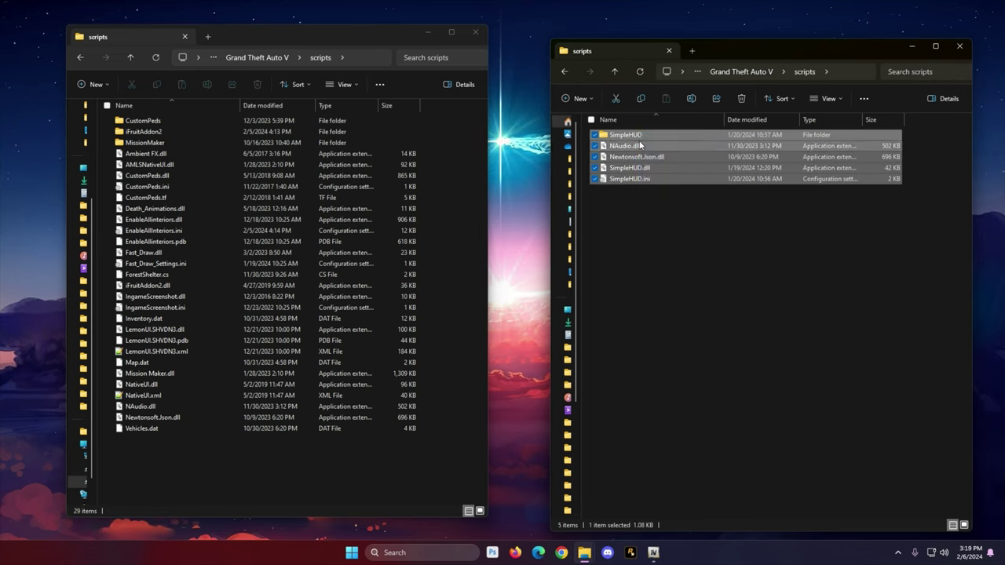